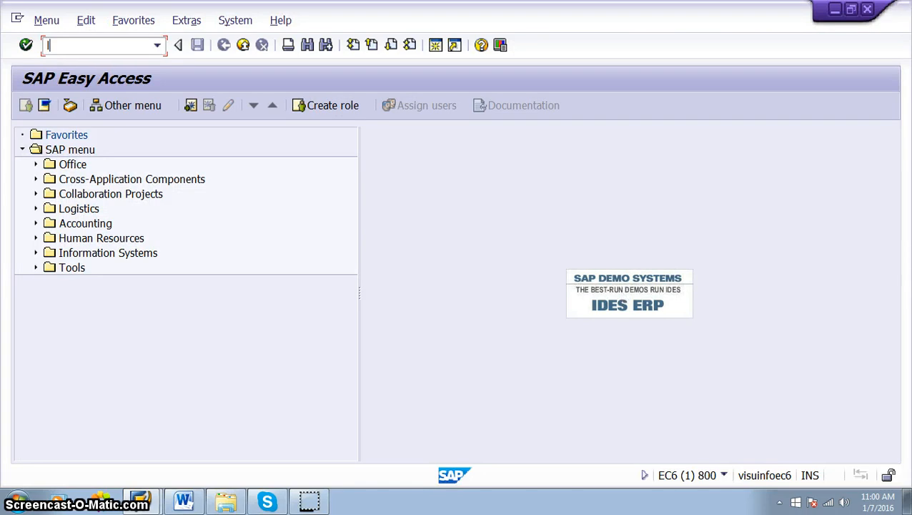
# Open the Legacy System Migration Workbench and dismiss its welcome message
pyautogui.press('Return')
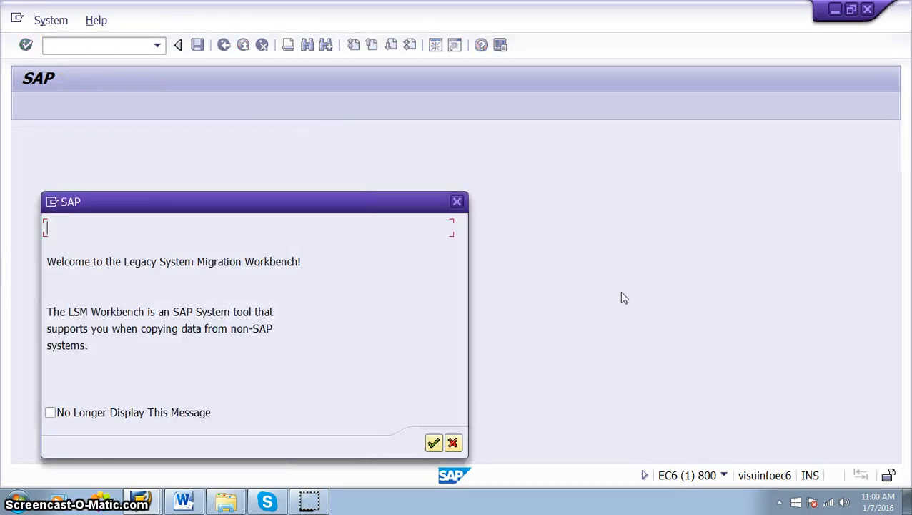
pyautogui.press('Return')
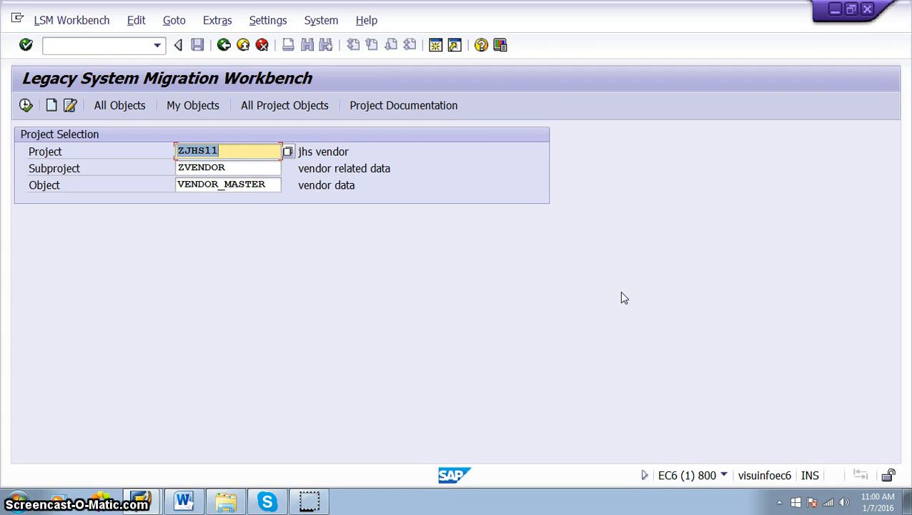
pyautogui.click(270, 186)
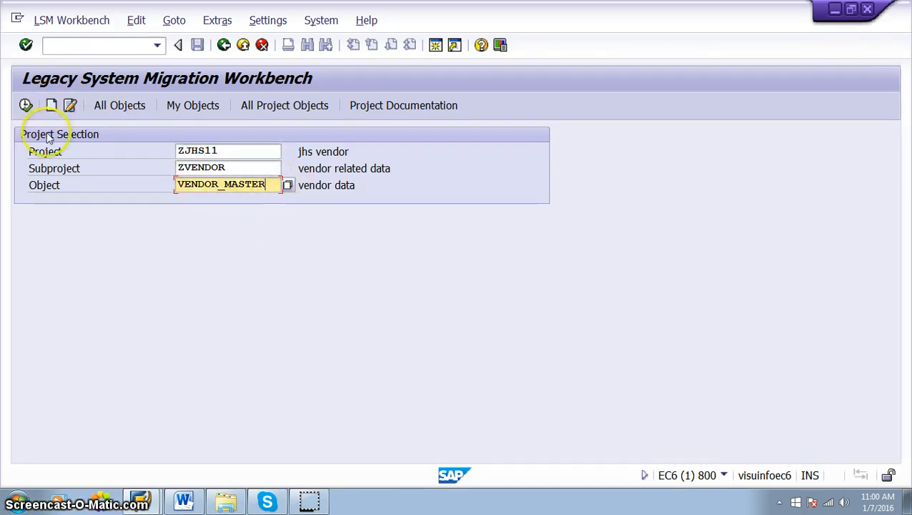
# Try to open the workbench with the project name ZJHS12
pyautogui.click(244, 151)
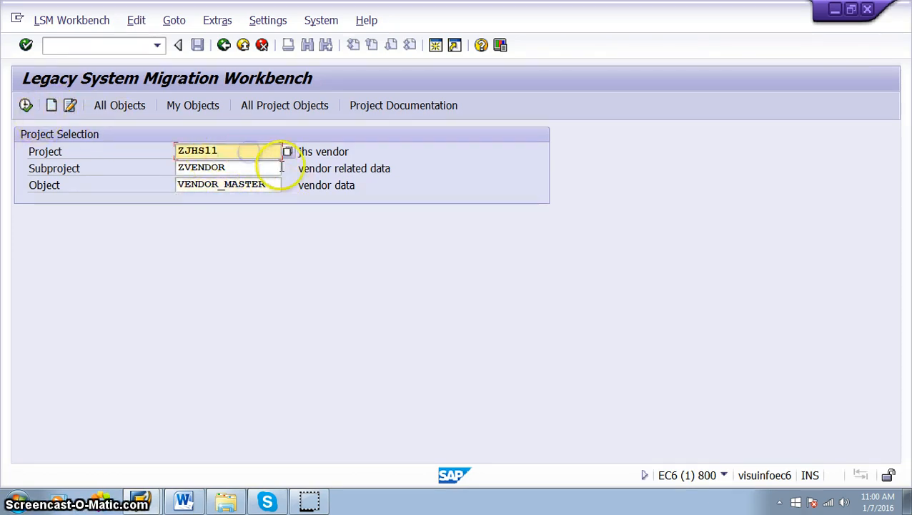
pyautogui.press('BackSpace')
pyautogui.write('2')
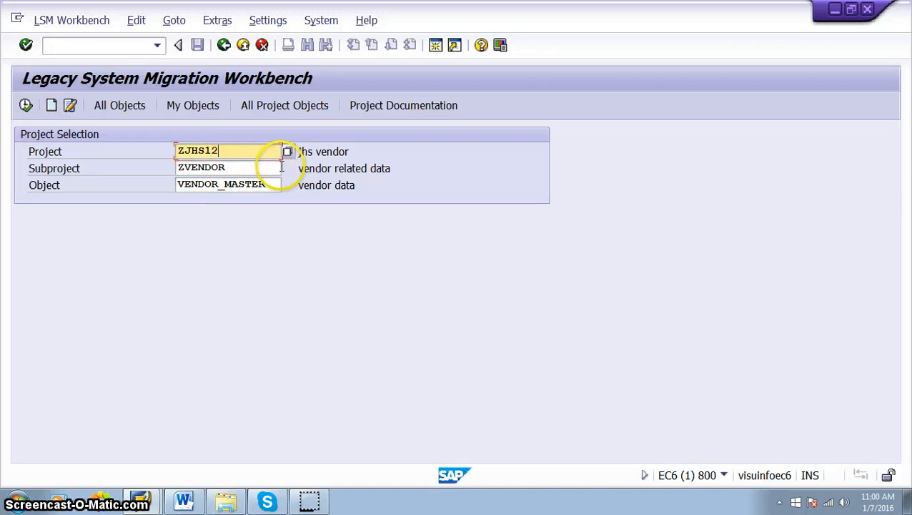
pyautogui.click(26, 105)
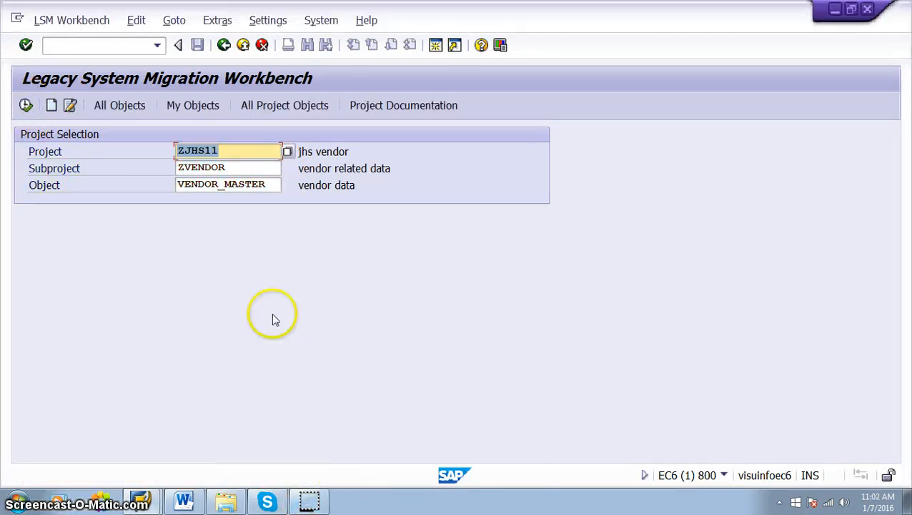
pyautogui.click(239, 151)
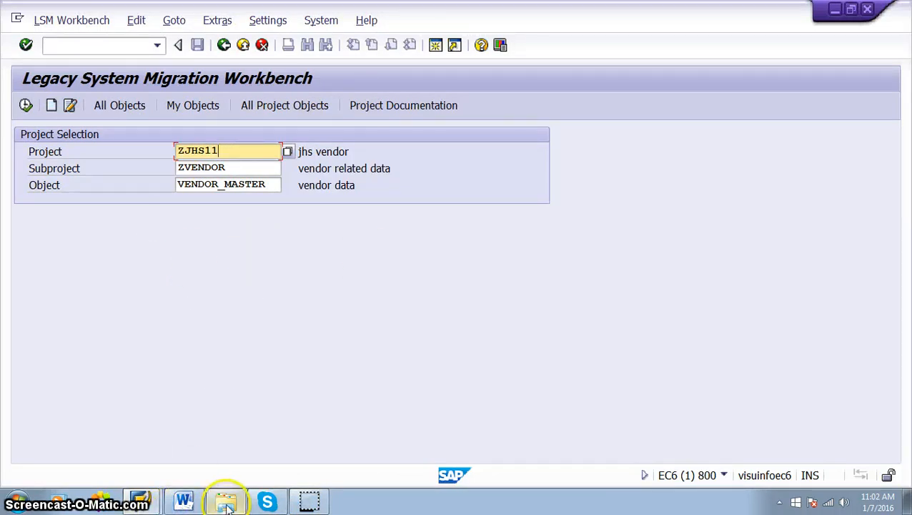
# Create a blank Word document and note "Flat File -> Transaction code" with "d:\mk01.txt -> MK01" on the line below
pyautogui.click(14, 504)
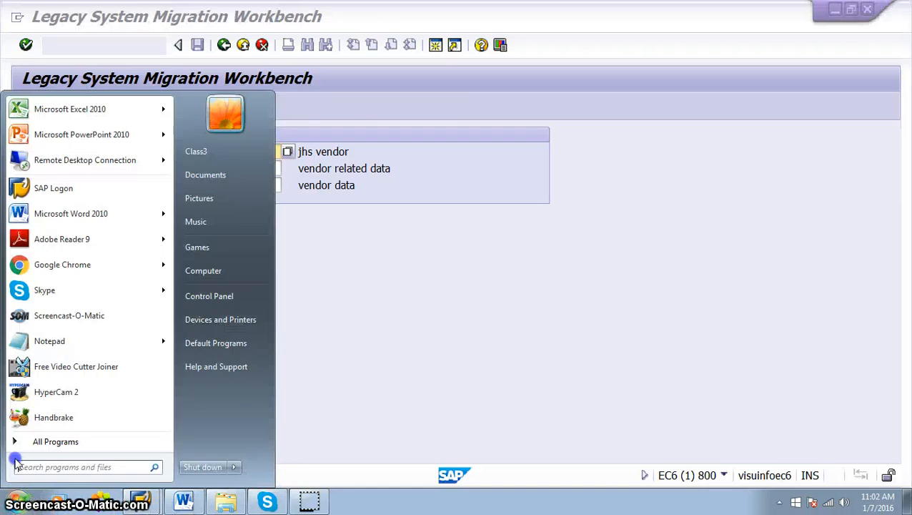
pyautogui.click(63, 214)
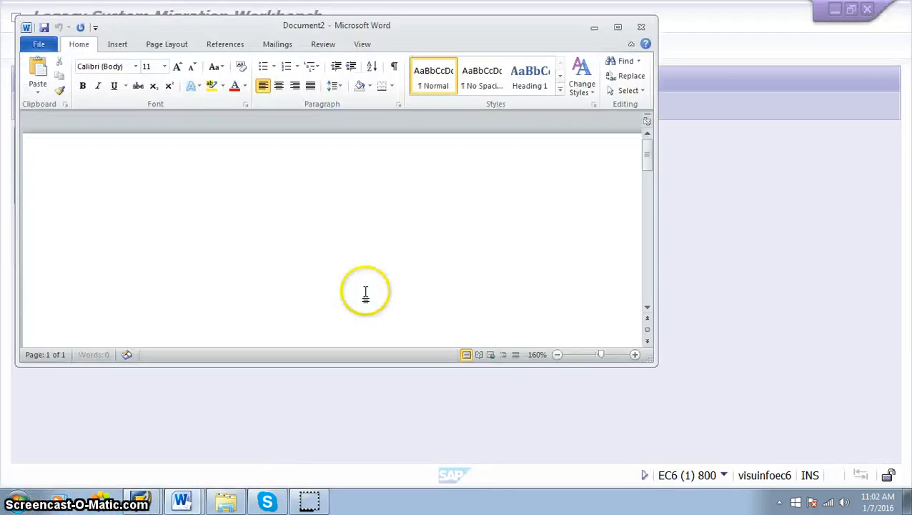
pyautogui.click(617, 27)
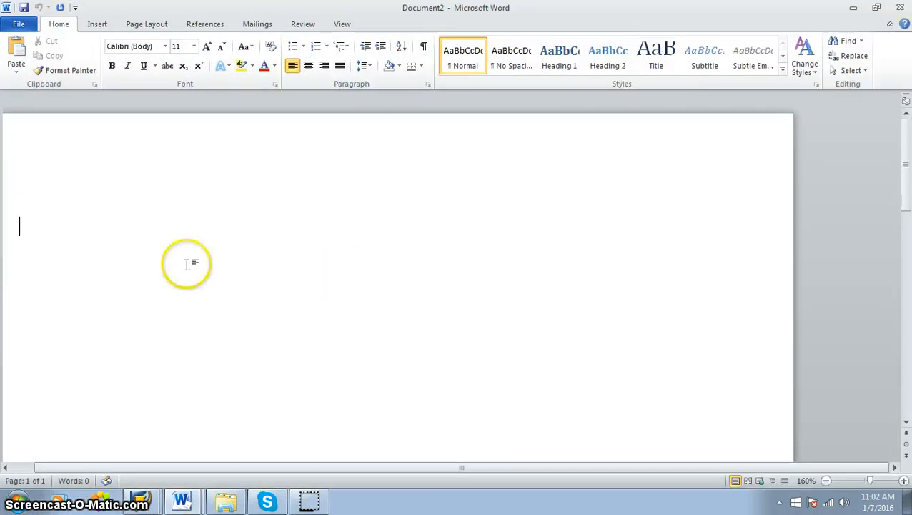
pyautogui.write('Flat File ->')
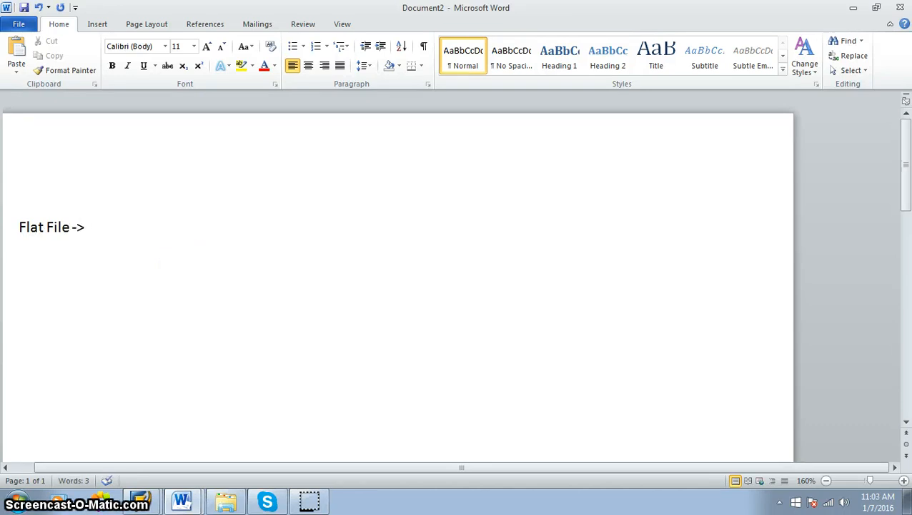
pyautogui.write('action code')
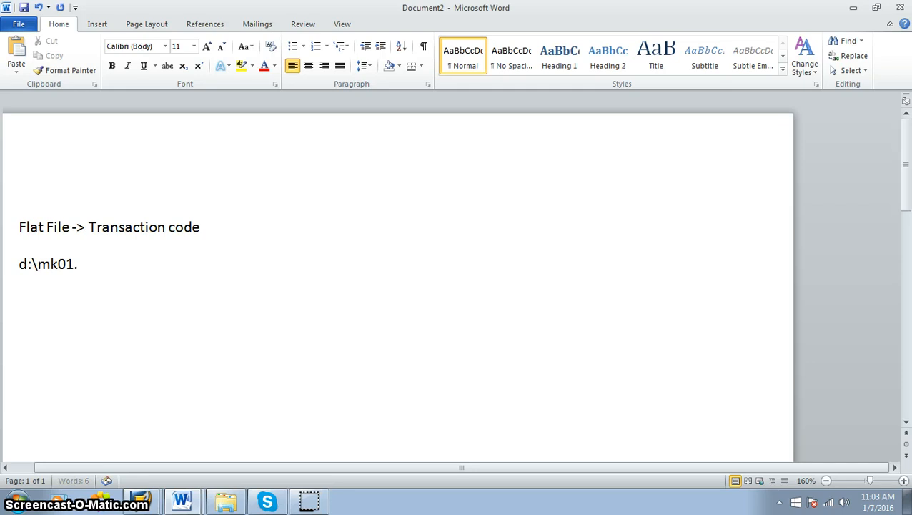
pyautogui.write('-')
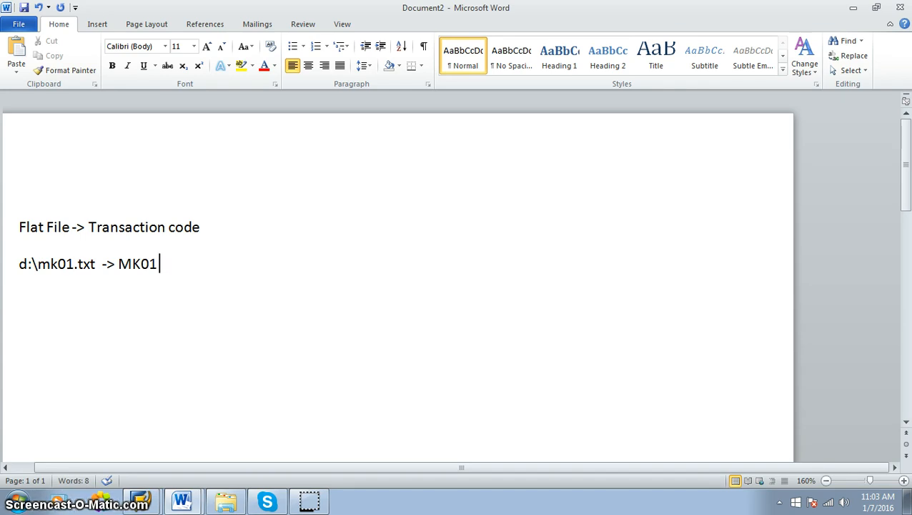
# Open the 1MK01 text file from Local Disk (D:)
pyautogui.click(17, 501)
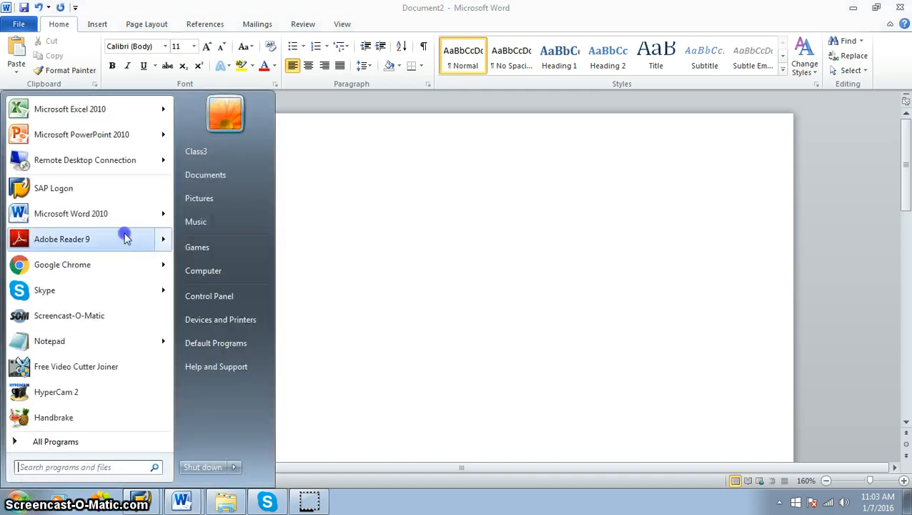
pyautogui.click(209, 178)
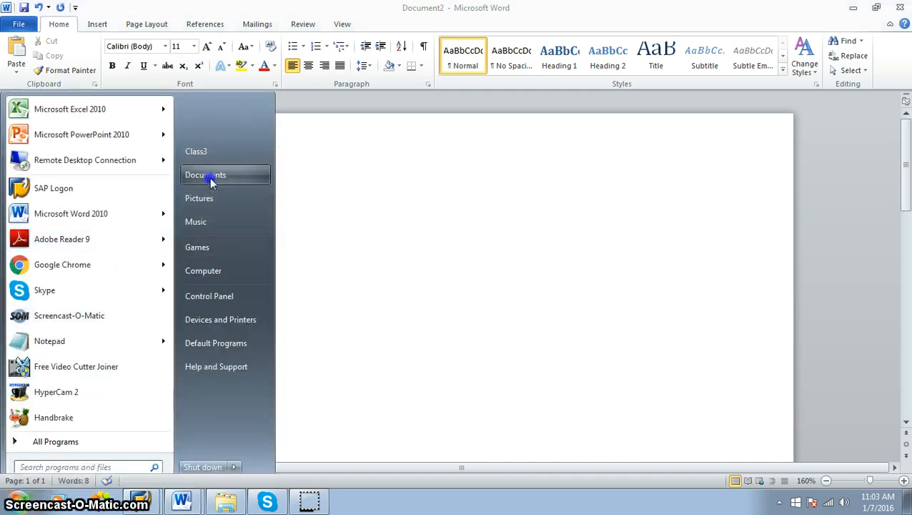
pyautogui.click(218, 308)
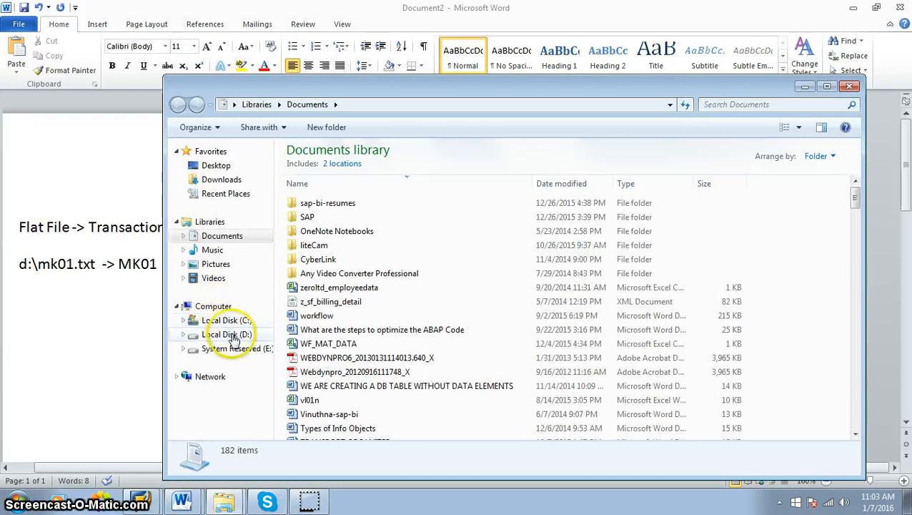
pyautogui.click(227, 334)
pyautogui.doubleClick(426, 402)
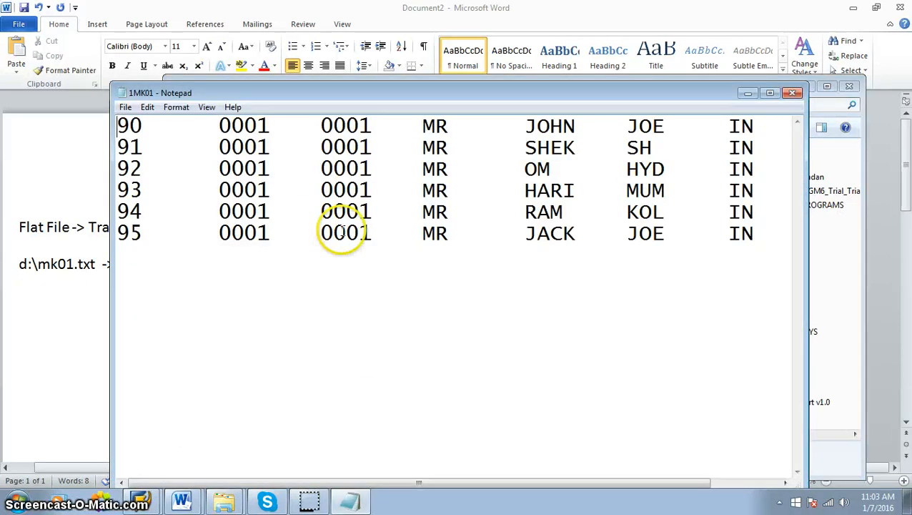
# Prefix the first-column number of all six records with the digit 1
pyautogui.write('1')
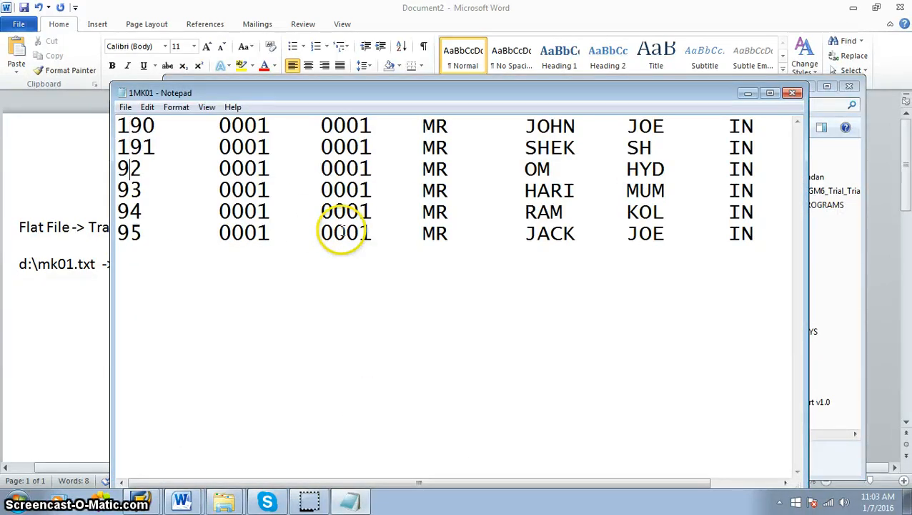
pyautogui.press('Left')
pyautogui.write('1')
pyautogui.press('Down')
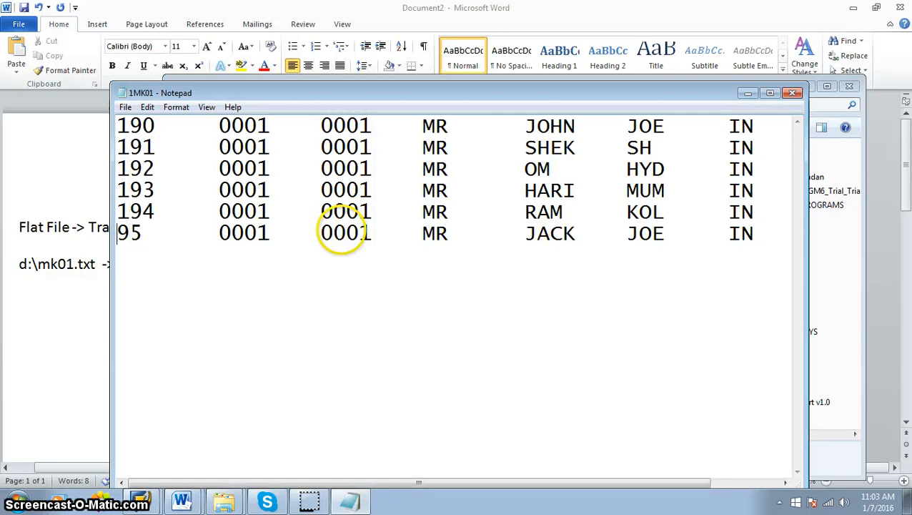
pyautogui.write('1')
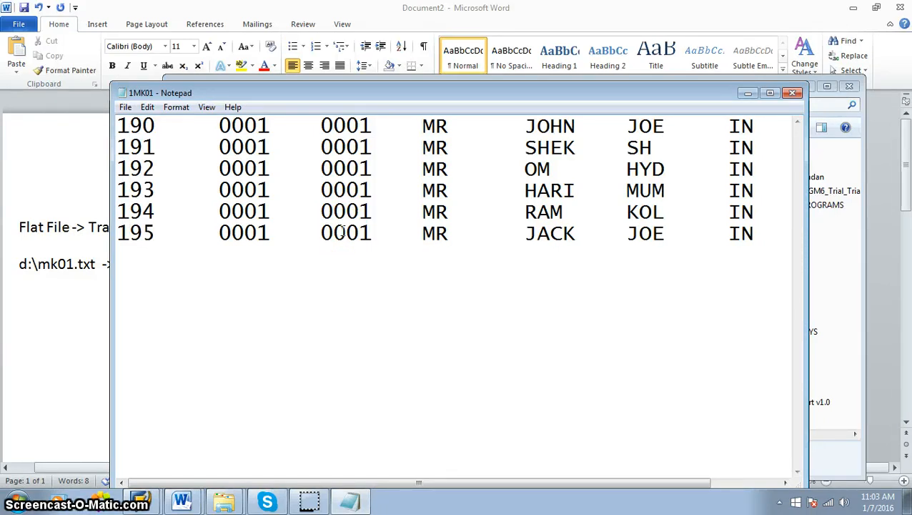
# Maximize the text file and examine the fields of its first record
pyautogui.moveTo(117, 126); pyautogui.dragTo(770, 128)
pyautogui.click(770, 93)
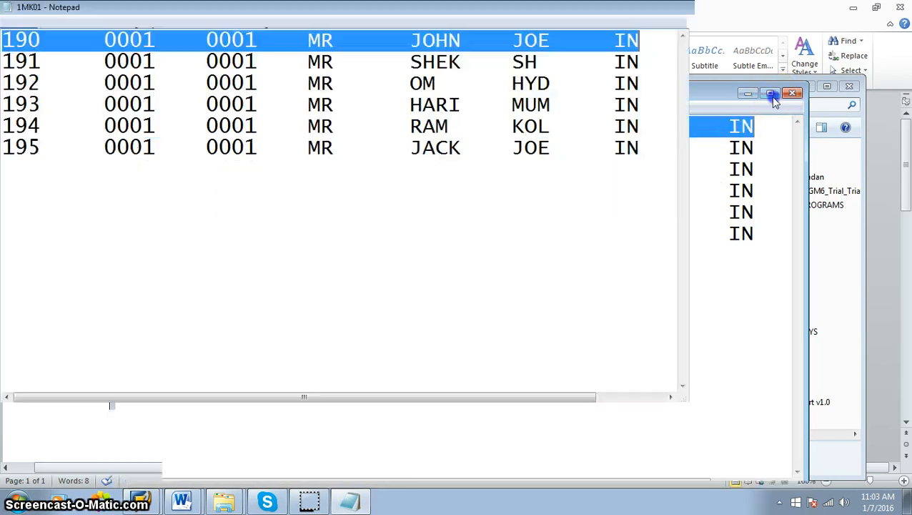
pyautogui.click(236, 326)
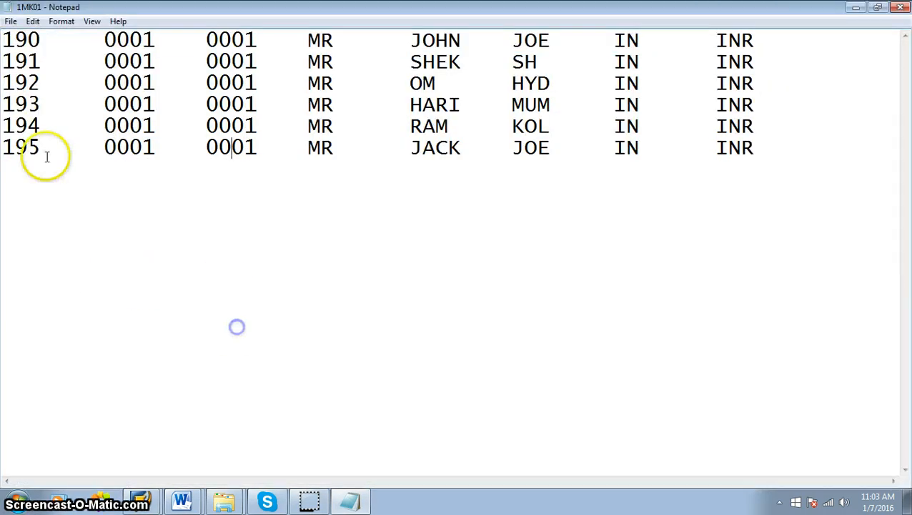
pyautogui.moveTo(3, 40); pyautogui.dragTo(15, 40)
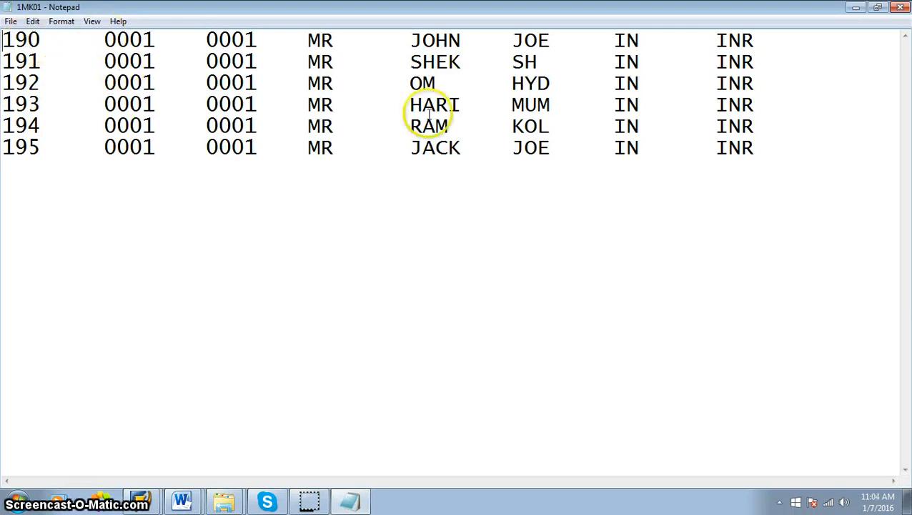
pyautogui.hotkey('alt', 'Tab')
pyautogui.click(872, 220)
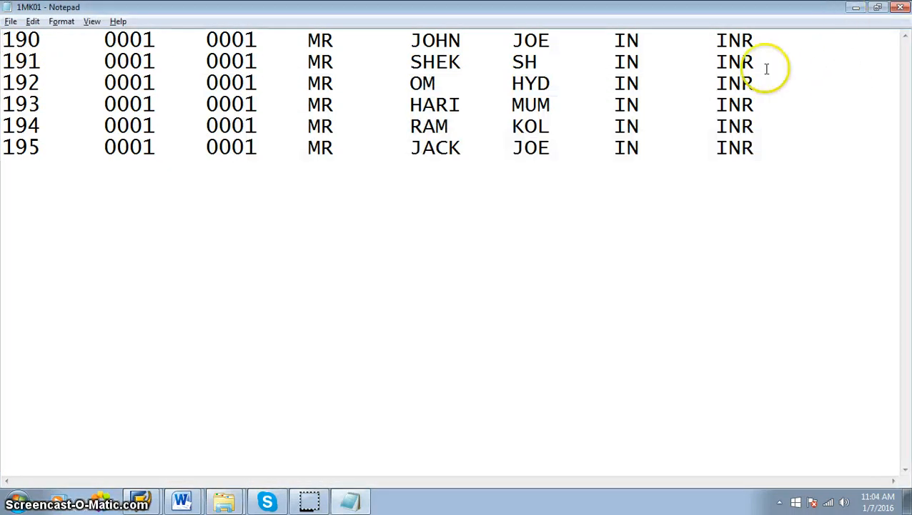
pyautogui.moveTo(5, 41); pyautogui.dragTo(756, 44)
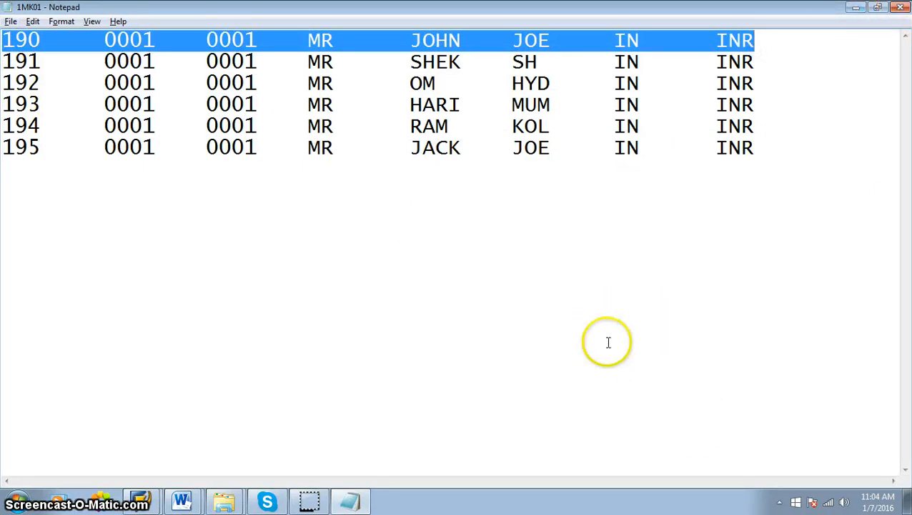
# Switch back to SAP and start transaction mk01 in a new session
pyautogui.click(858, 9)
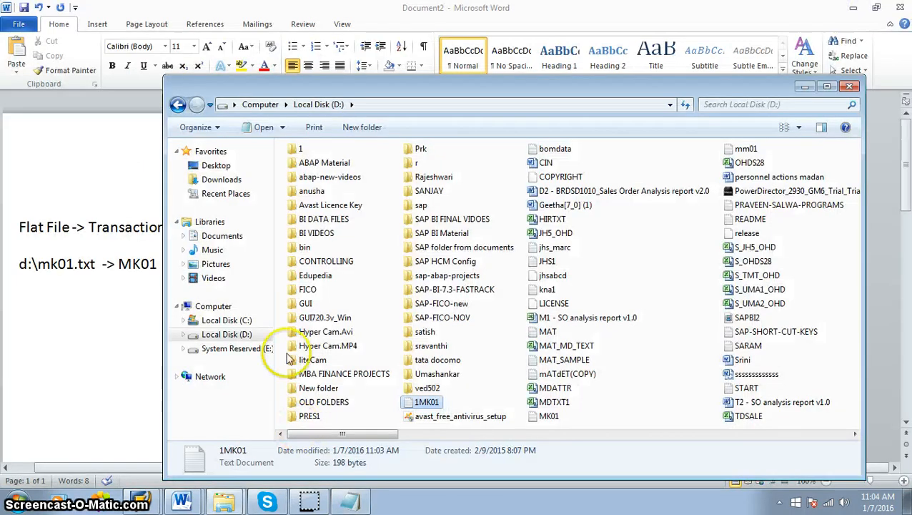
pyautogui.click(806, 87)
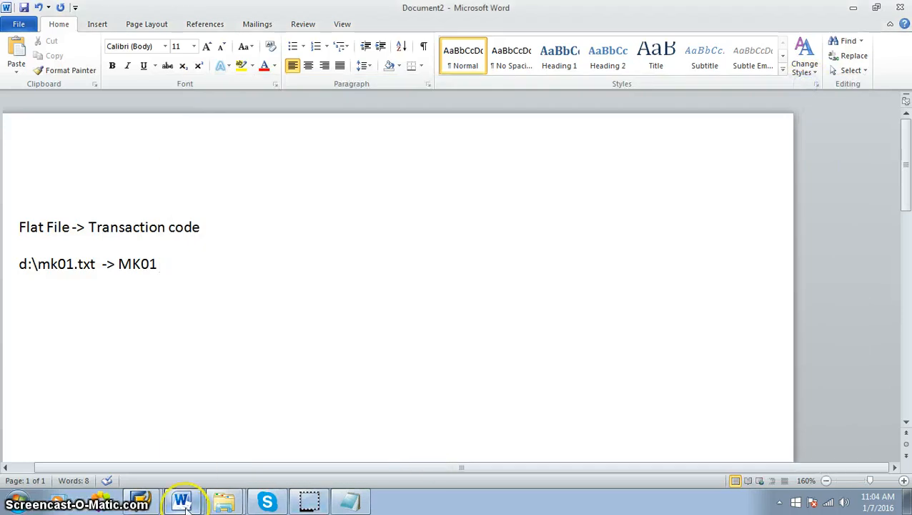
pyautogui.click(853, 7)
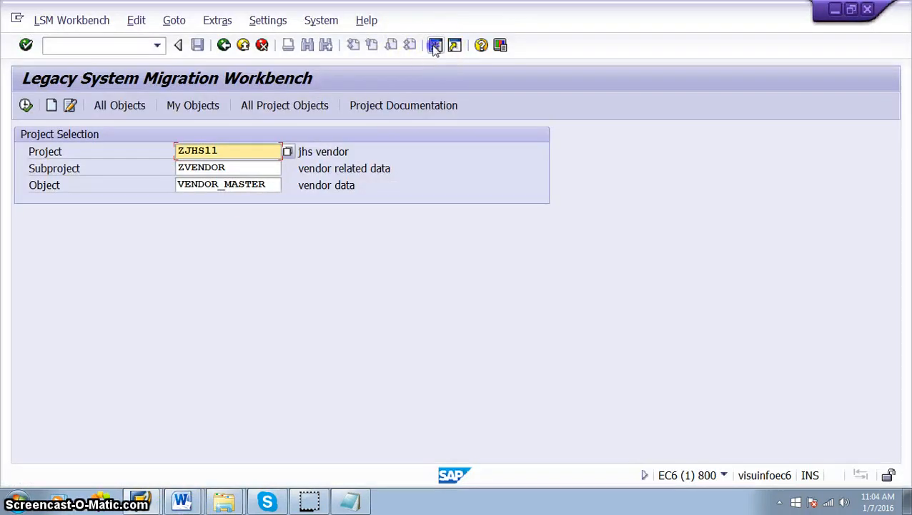
pyautogui.click(435, 47)
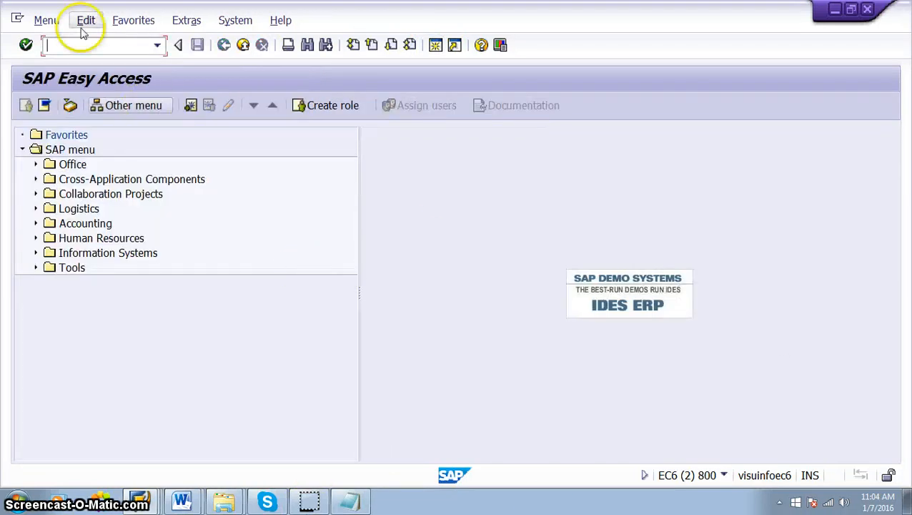
pyautogui.write('mk01')
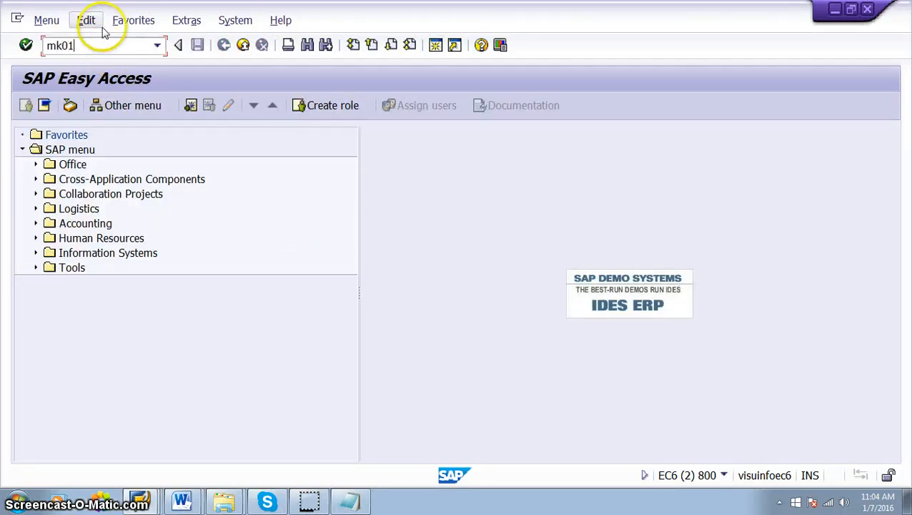
pyautogui.press('Return')
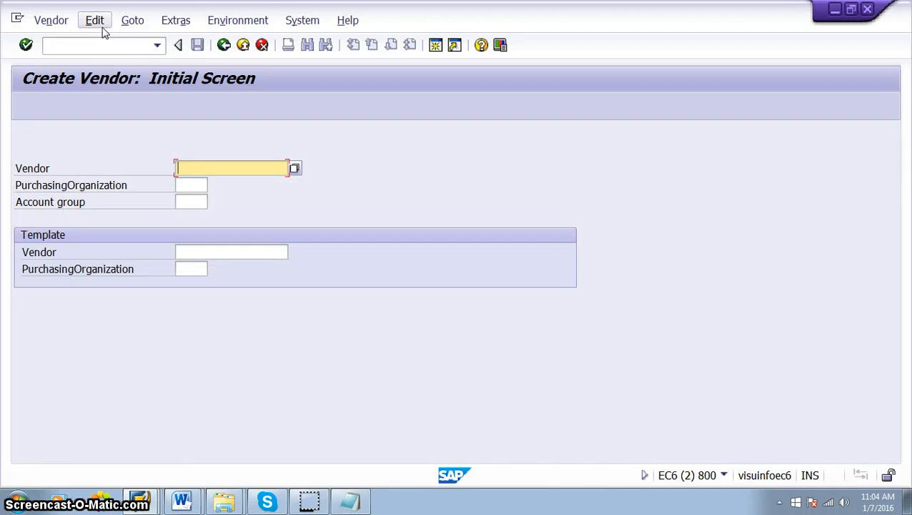
# Check the field order of the records in the 1MK01 text file, and return to the Create Vendor screen
pyautogui.hotkey('alt', 'Tab')
pyautogui.hotkey('alt', 'Tab')
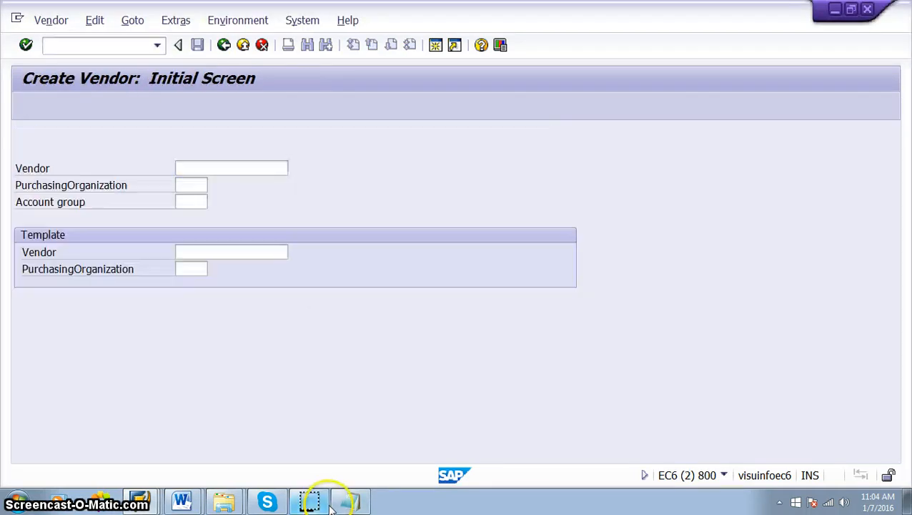
pyautogui.click(336, 501)
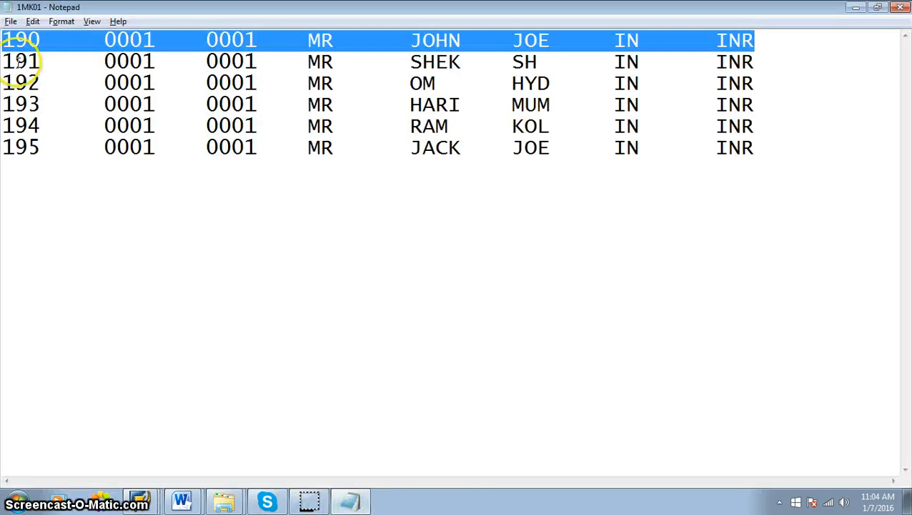
pyautogui.click(64, 64)
pyautogui.hotkey('alt', 'Tab')
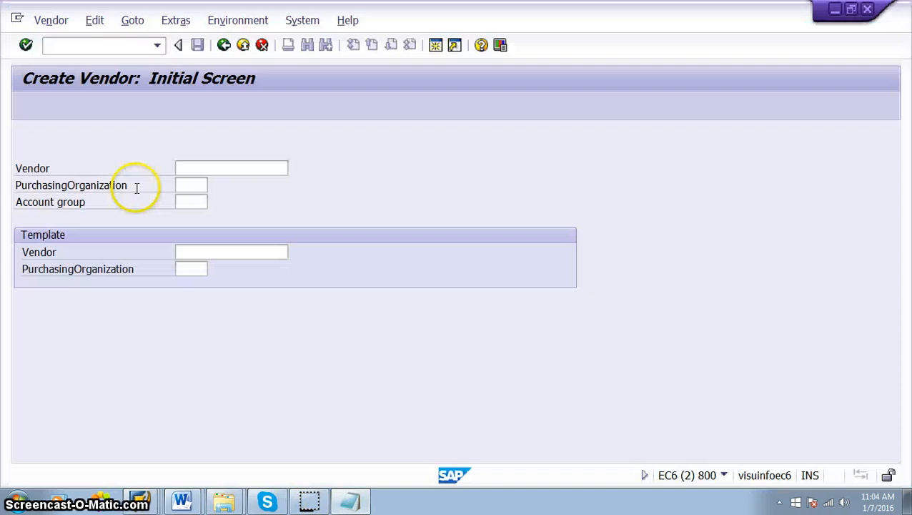
# Enter vendor 190 with purchasing organization 0001 and account group 0001 for the new vendor
pyautogui.click(177, 169)
pyautogui.write('10')
pyautogui.press('BackSpace')
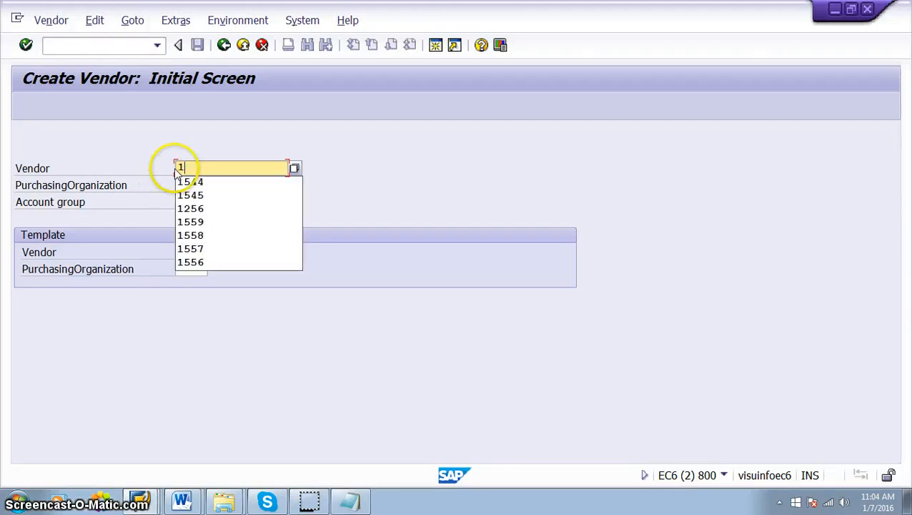
pyautogui.write('90')
pyautogui.press('Tab')
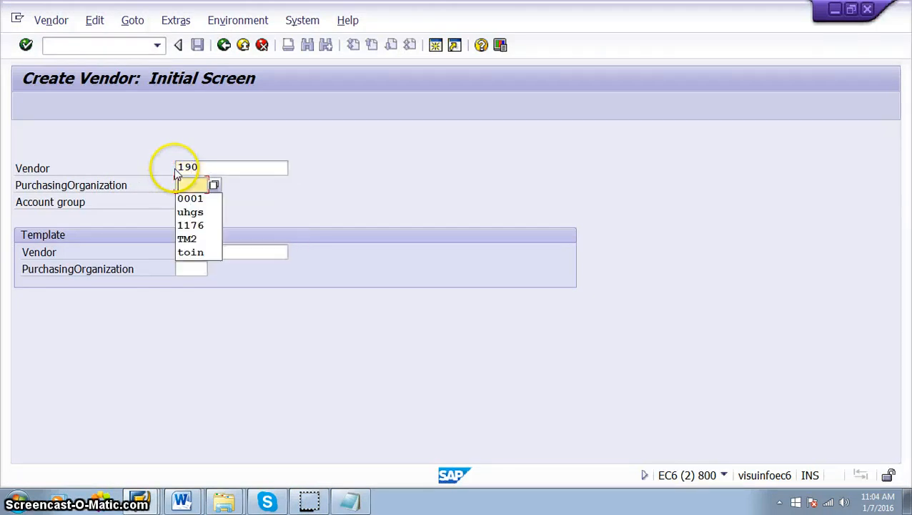
pyautogui.write('0001')
pyautogui.press('Tab')
pyautogui.press('Down')
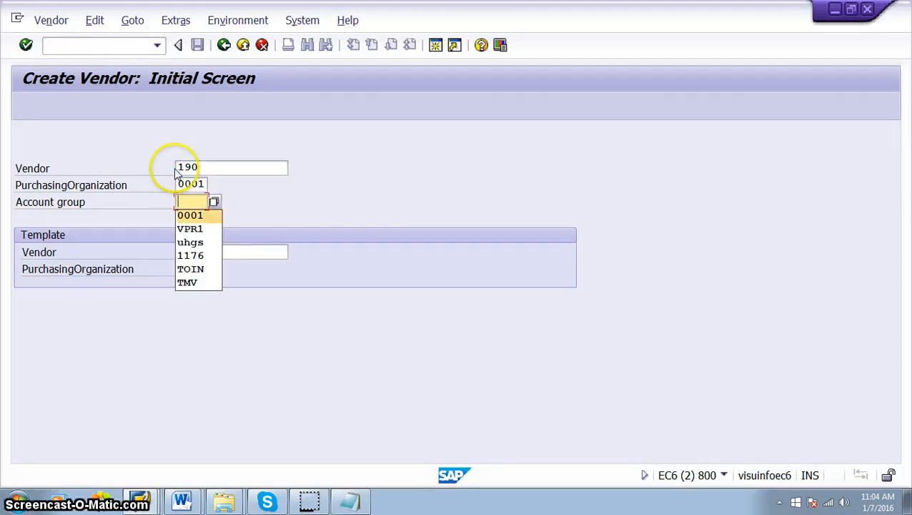
# Compare the first record's initial three fields and its title-to-country fields in the 1MK01 text file, and return to the Create Vendor screen
pyautogui.hotkey('alt', 'Tab')
pyautogui.moveTo(5, 39); pyautogui.dragTo(256, 39)
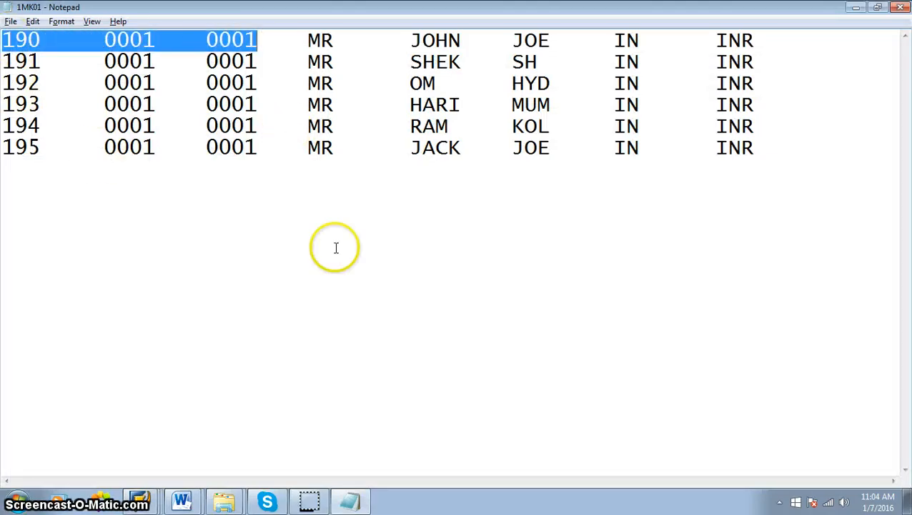
pyautogui.click(338, 274)
pyautogui.click(308, 40)
pyautogui.moveTo(343, 40); pyautogui.dragTo(635, 39)
pyautogui.hotkey('alt', 'Tab')
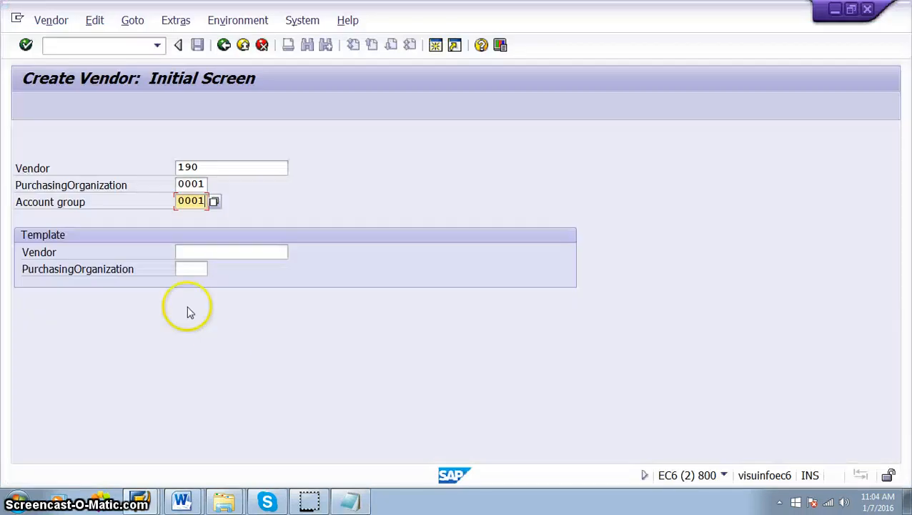
# Continue to the vendor's address data, set the title to Mr. and enter the vendor's name
pyautogui.press('Return')
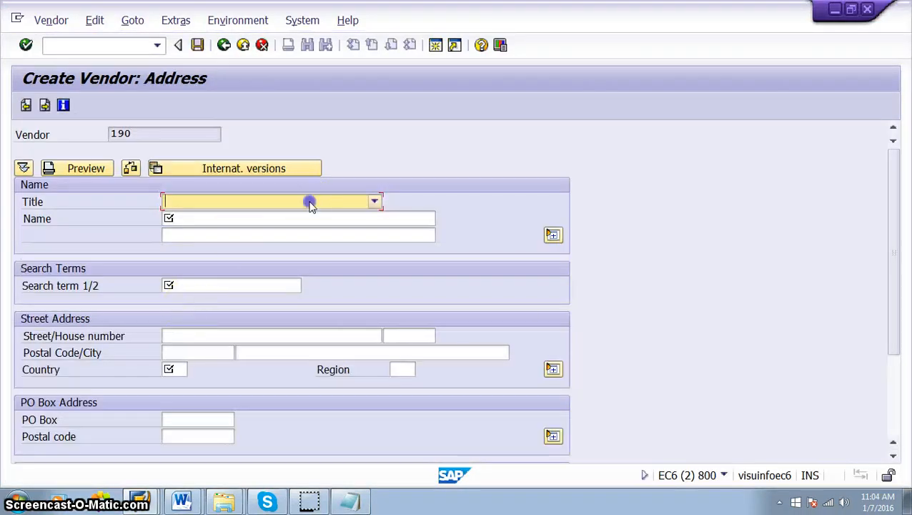
pyautogui.click(311, 205)
pyautogui.click(226, 245)
pyautogui.click(197, 214)
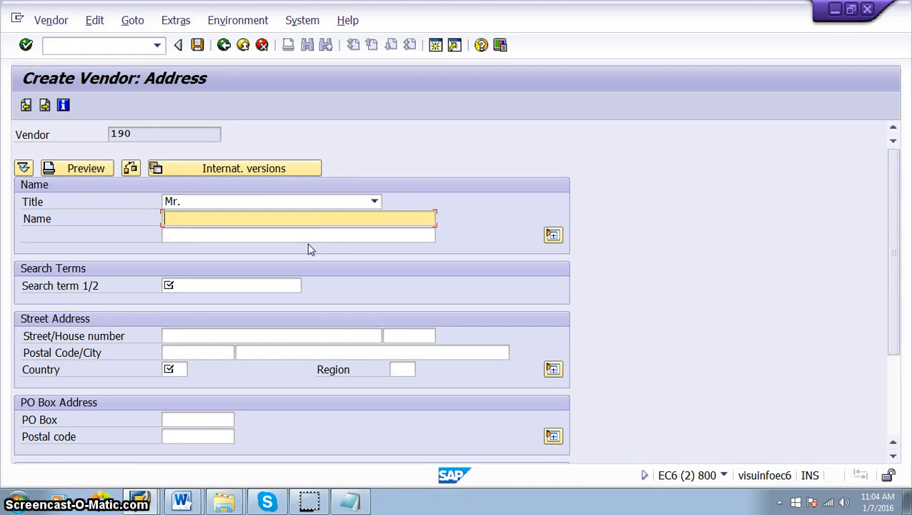
pyautogui.write('Rana')
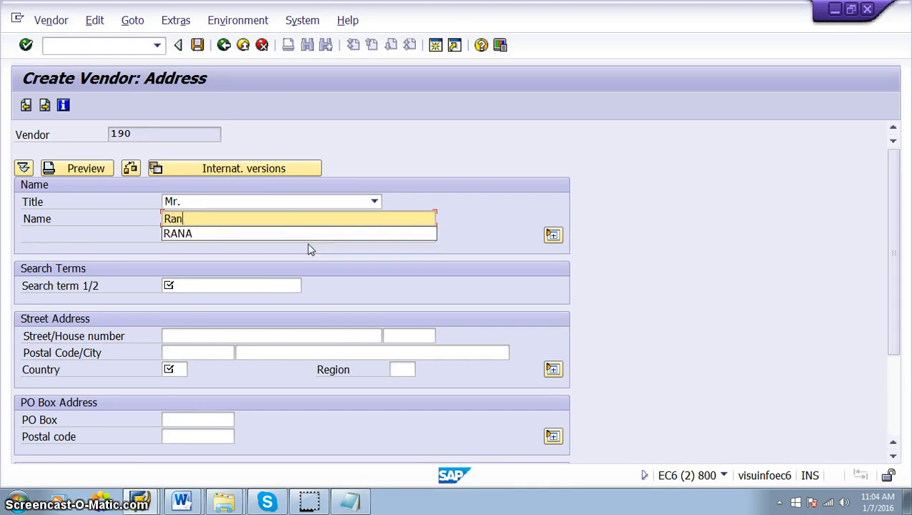
pyautogui.press('Tab')
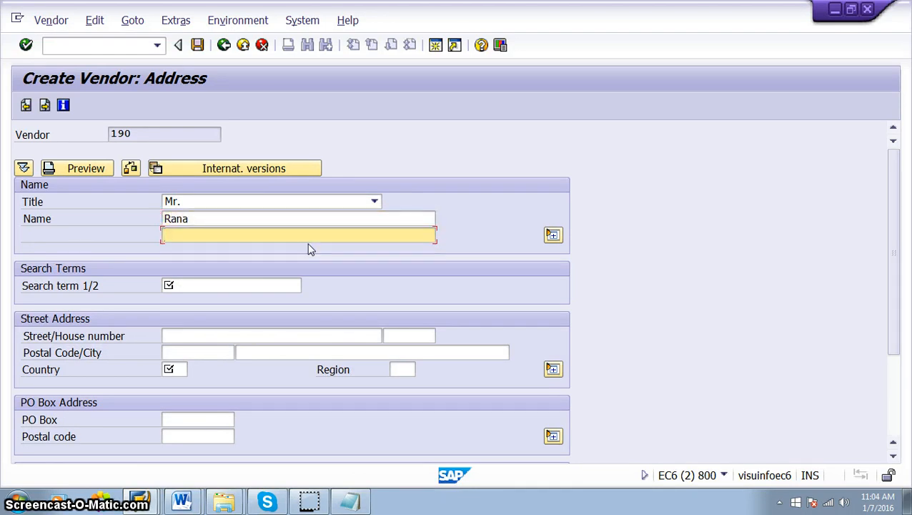
# Set the vendor's search term to hyd and the country to IN
pyautogui.press('Tab')
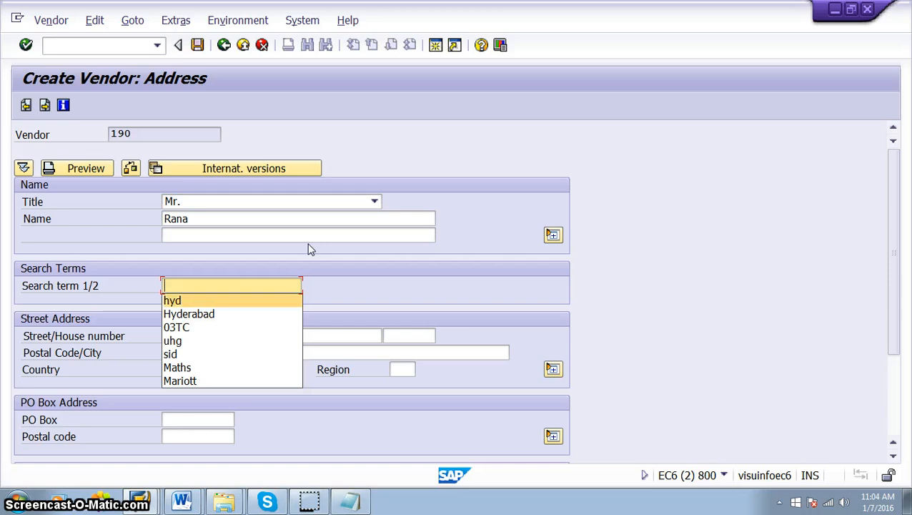
pyautogui.press('Return')
pyautogui.press('Tab')
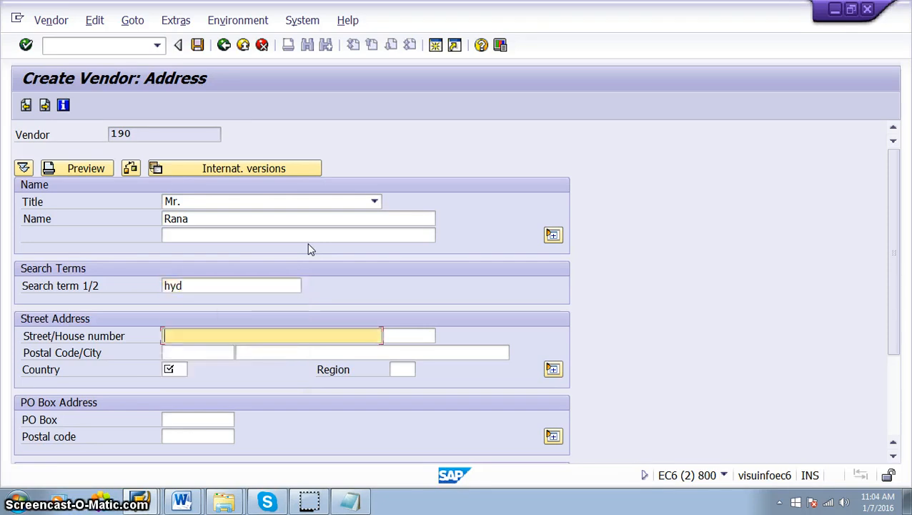
pyautogui.press('Tab')
pyautogui.press('Tab')
pyautogui.press('Tab')
pyautogui.press('Tab')
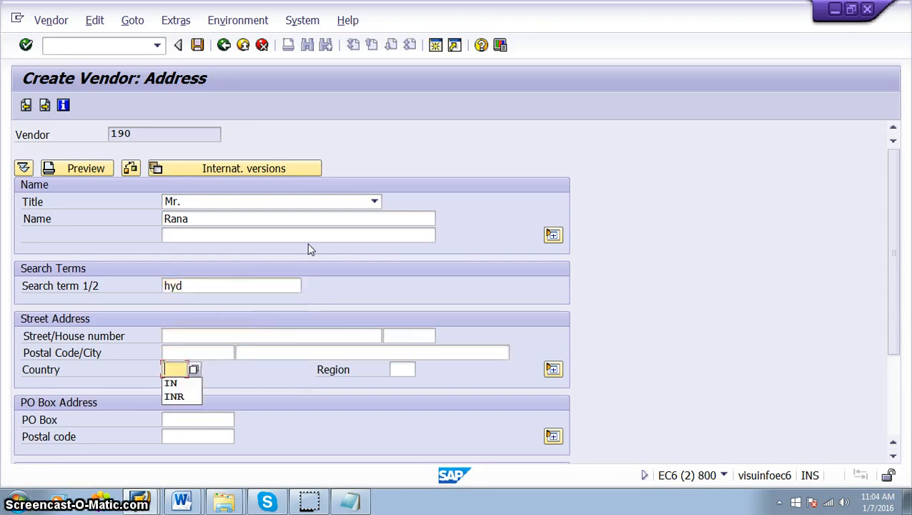
pyautogui.press('Return')
# Continue to the vendor's purchasing data, set the order currency to inr, and save the vendor
pyautogui.click(215, 221)
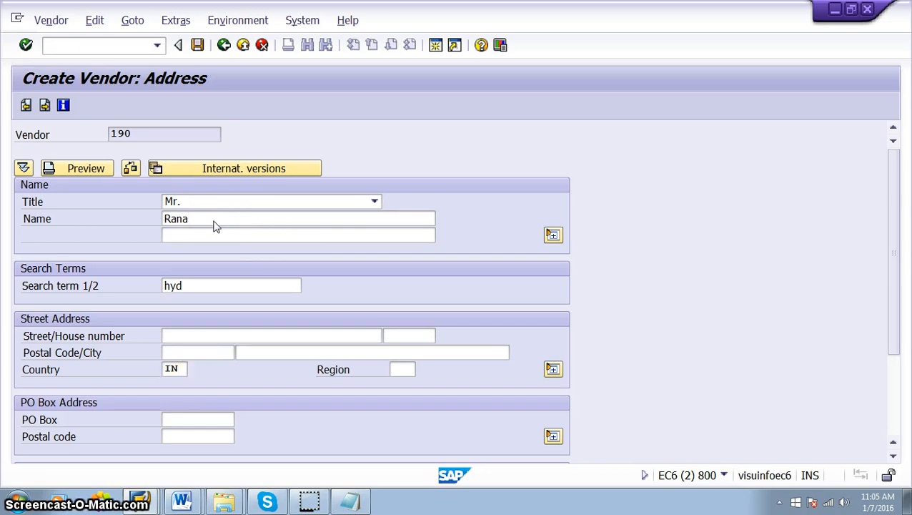
pyautogui.press('Return')
pyautogui.press('Return')
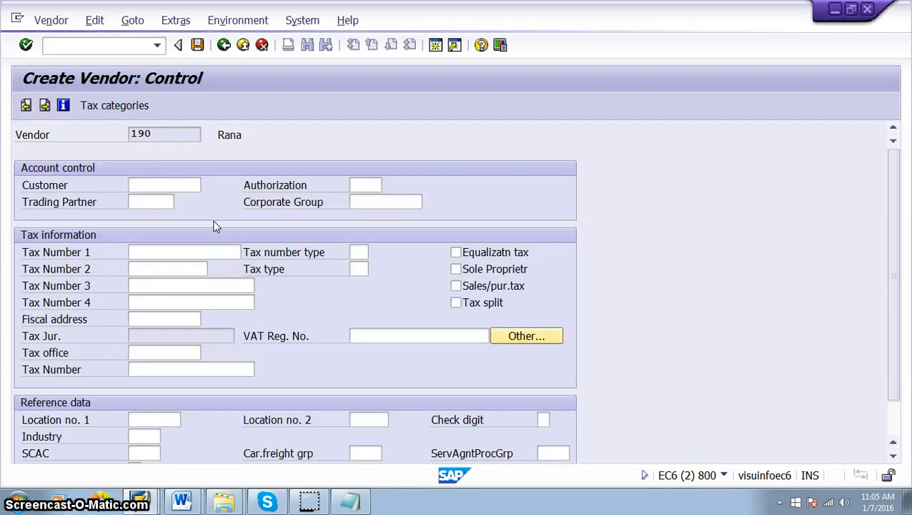
pyautogui.write('i')
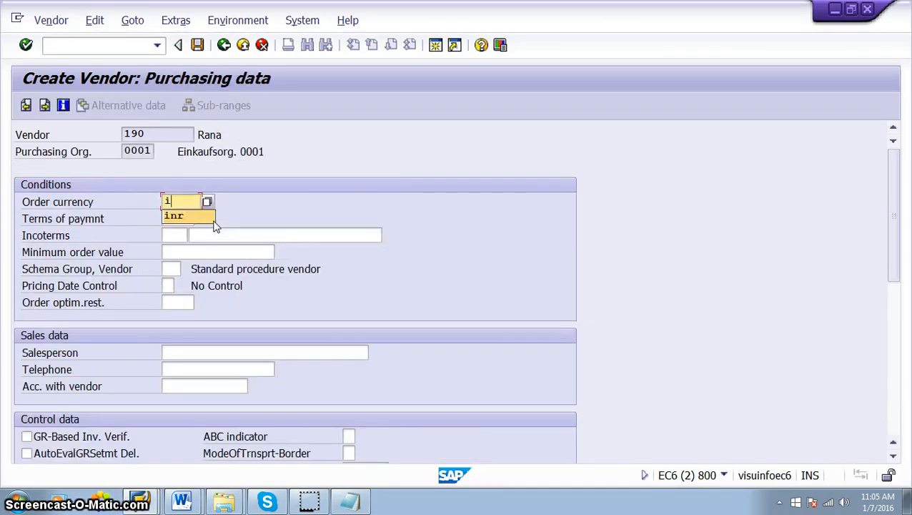
pyautogui.write('n')
pyautogui.click(213, 218)
pyautogui.press('Return')
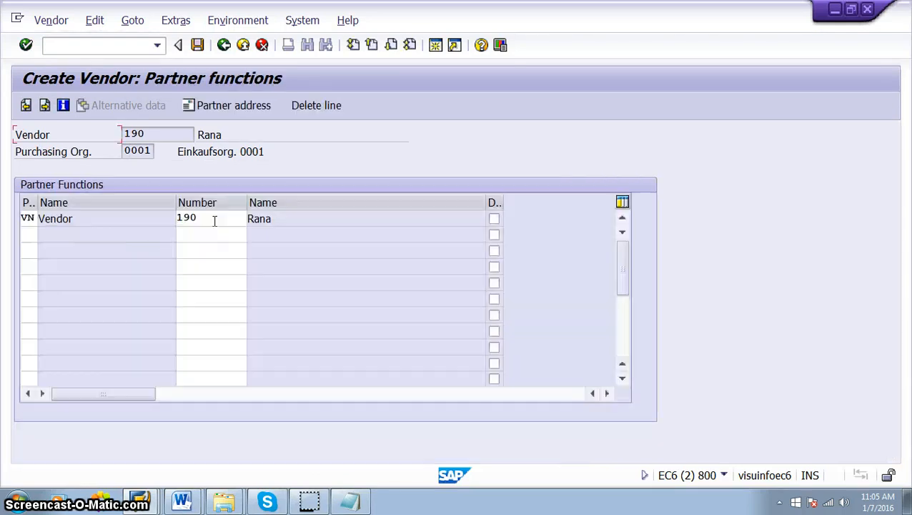
pyautogui.click(198, 45)
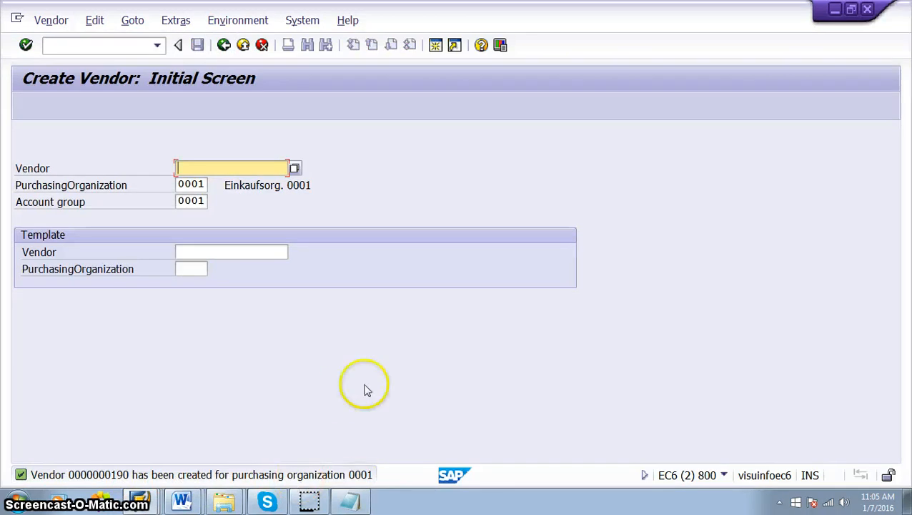
# Delete the whole record of vendor 190 from the 1MK01 text file, and close the file with the change saved
pyautogui.click(351, 502)
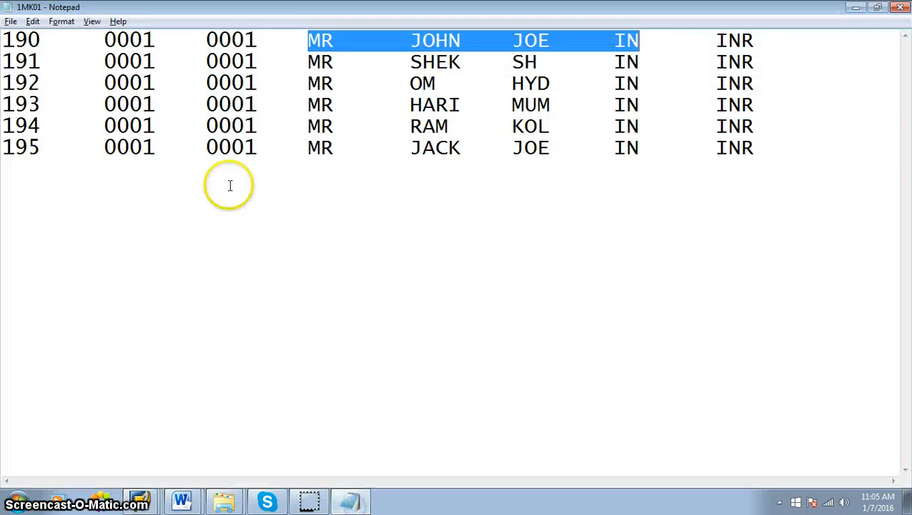
pyautogui.click(506, 276)
pyautogui.moveTo(4, 40); pyautogui.dragTo(765, 43)
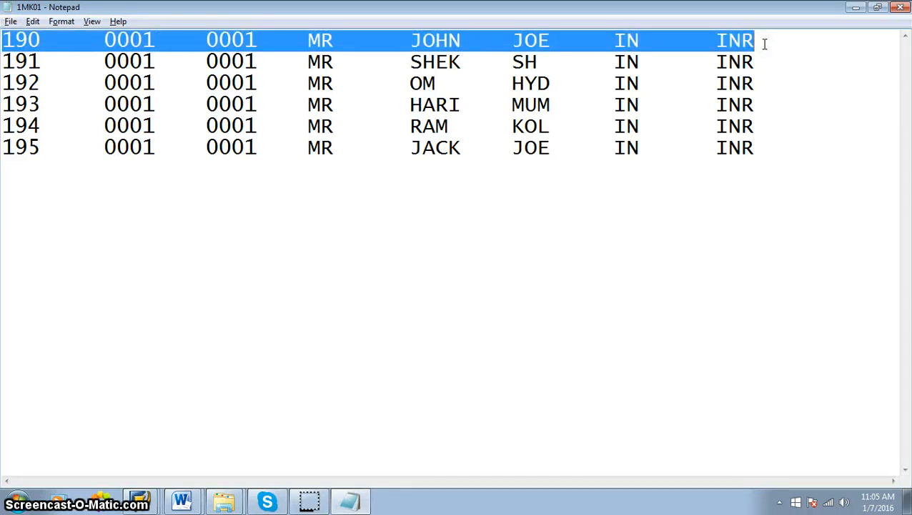
pyautogui.press('Delete')
pyautogui.press('Delete')
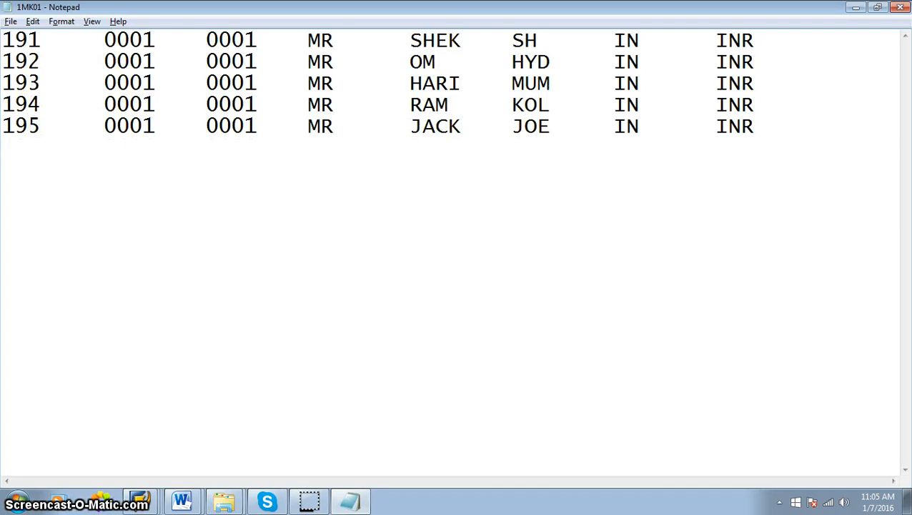
pyautogui.click(901, 8)
pyautogui.click(418, 253)
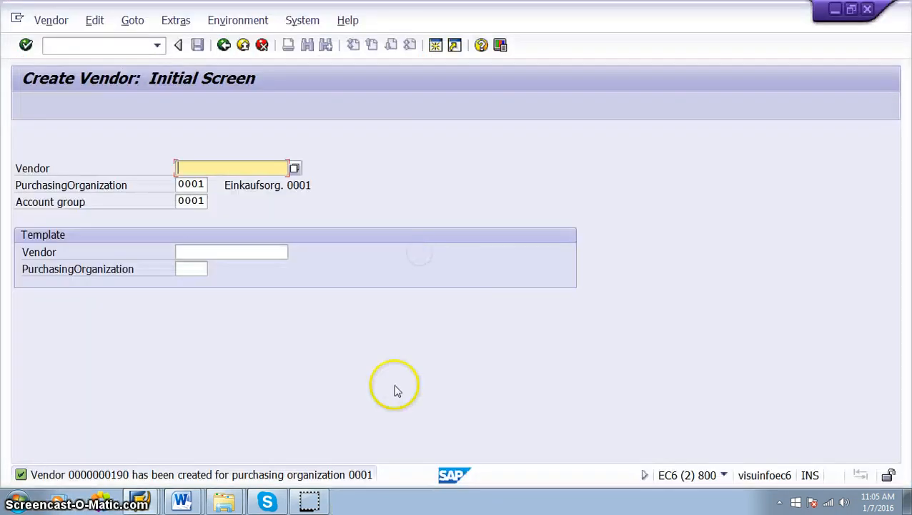
# Close the Create Vendor session and go back from the Legacy System Migration Workbench project selection
pyautogui.click(867, 9)
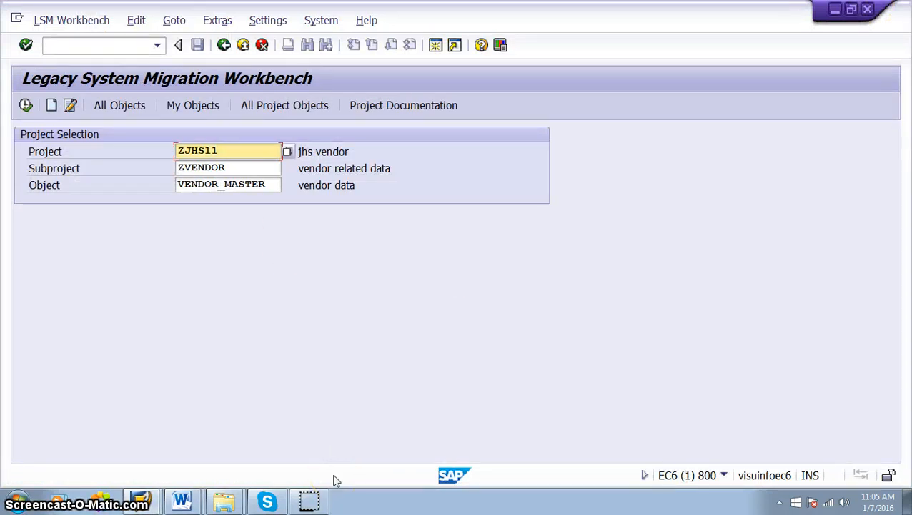
pyautogui.click(312, 433)
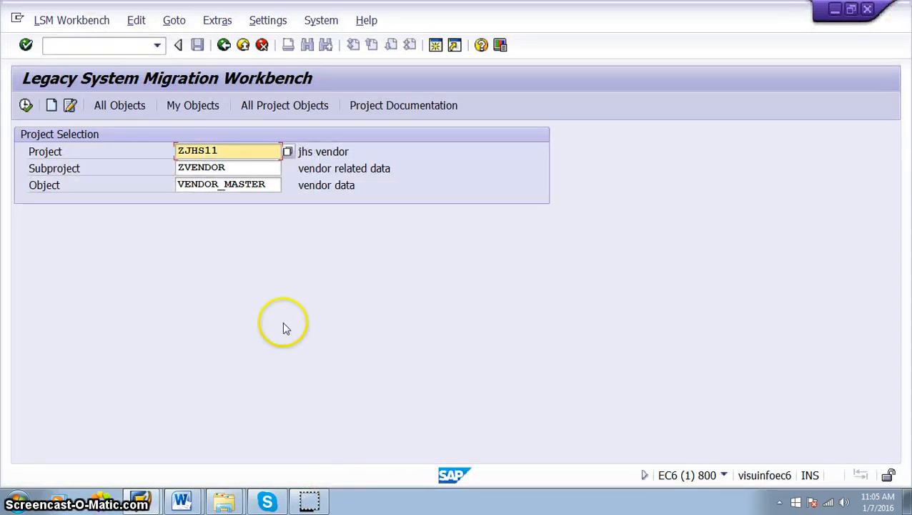
pyautogui.click(225, 45)
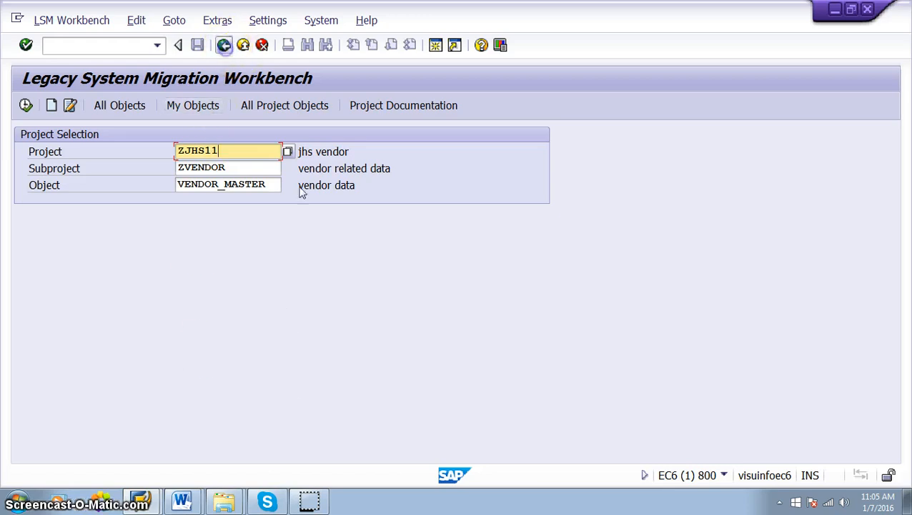